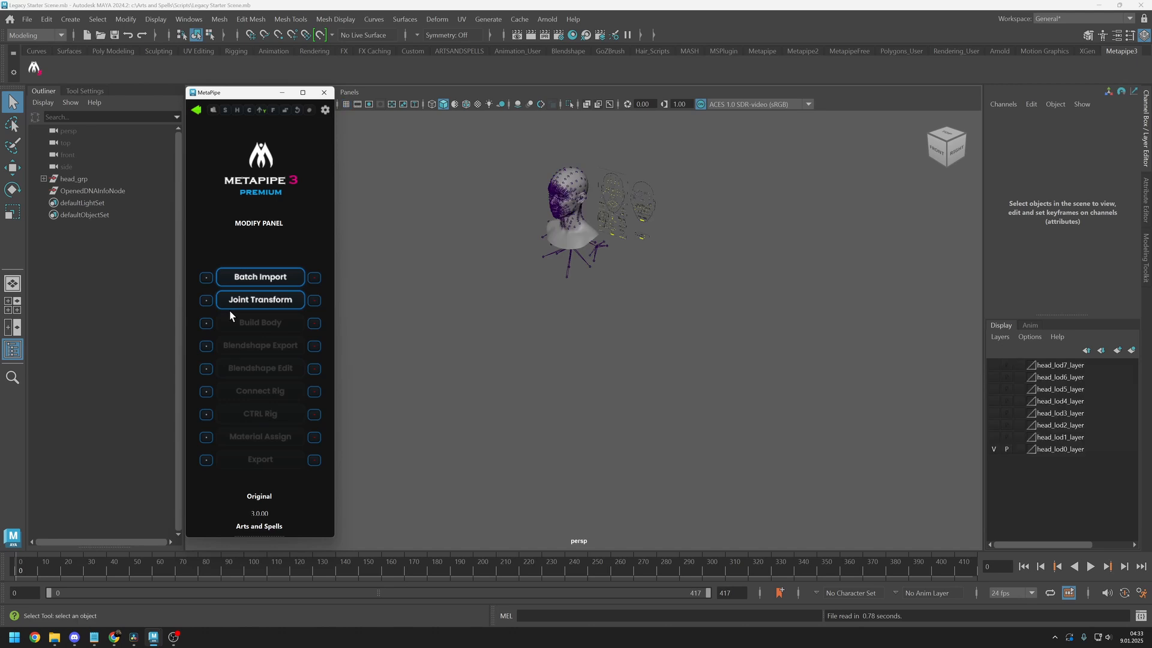
# Batch import CreatureeyeLeft.obj, CreatureeyeRight.obj, MetaCreature3.obj and MetaCreatureBody2.obj from C:\MetaCreature
pyautogui.click(252, 281)
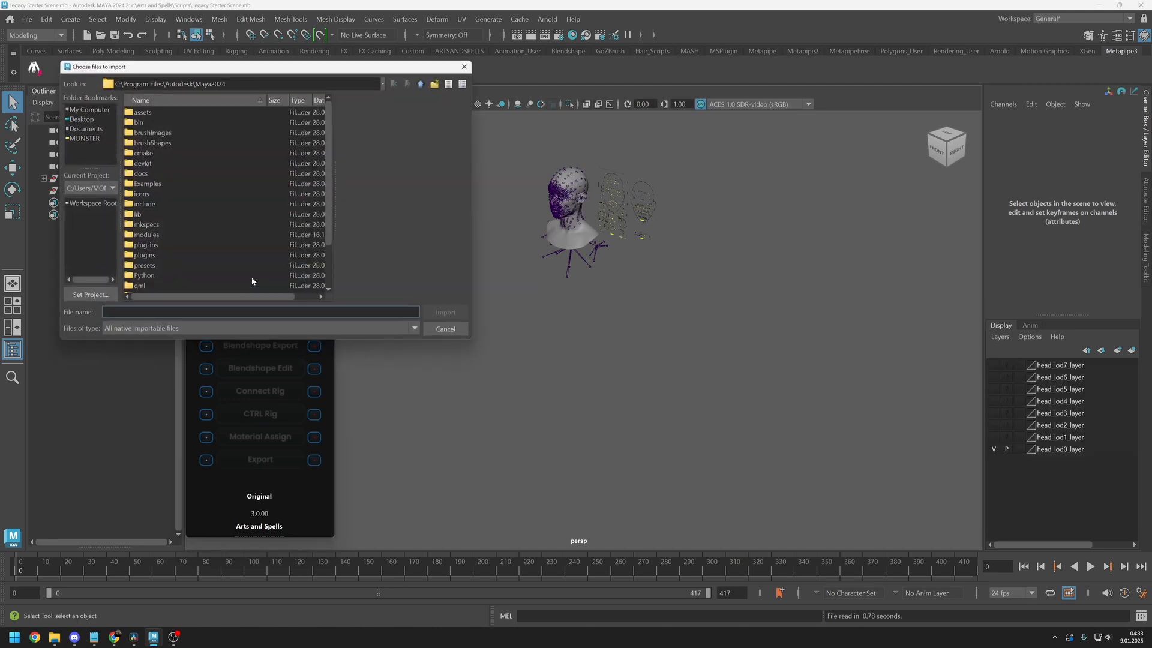
pyautogui.keyDown('ctrl'); pyautogui.click(177, 259); pyautogui.keyUp('ctrl')
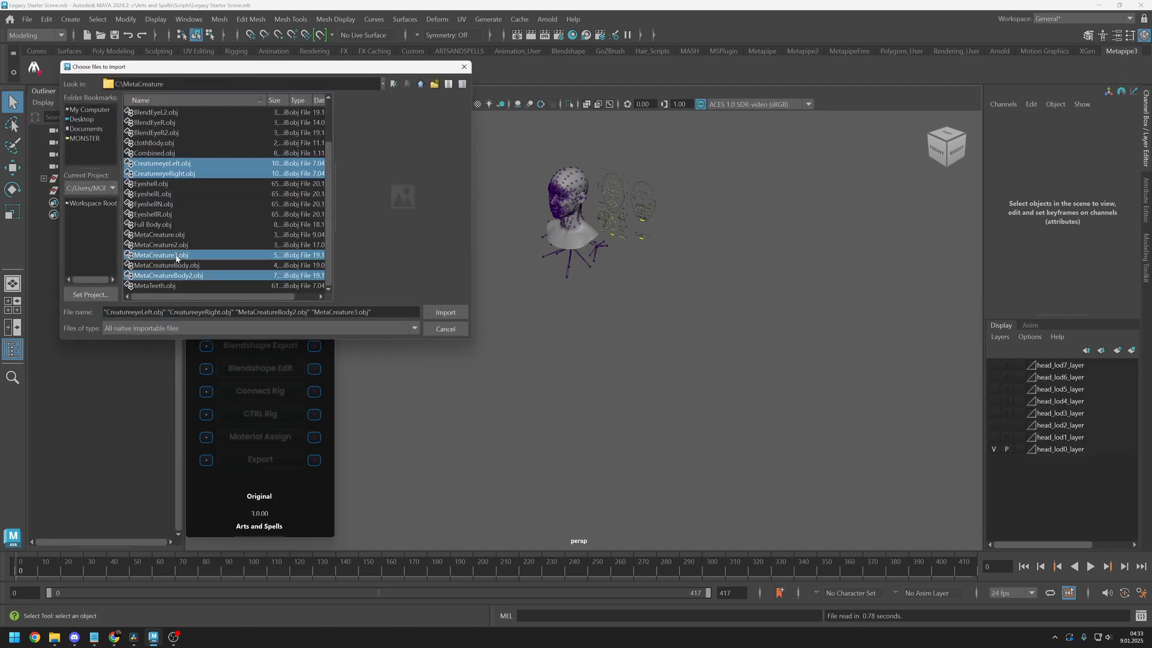
pyautogui.click(445, 312)
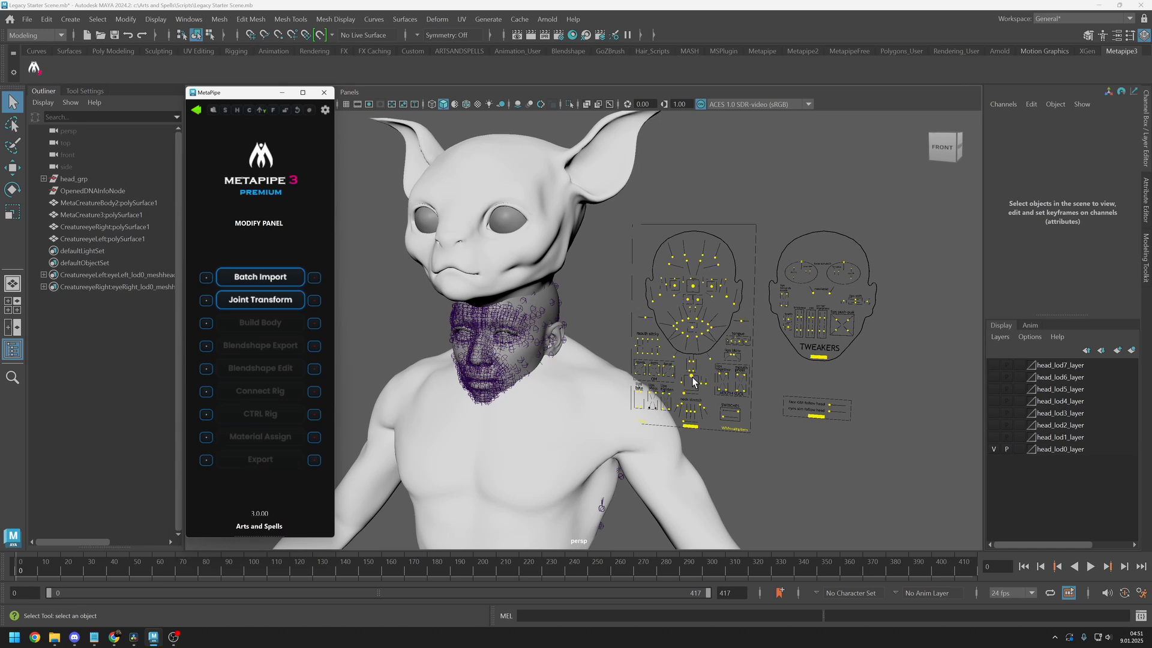
# Move the CTRL_C_jaw control on the face board to test how the original head rig responds, and deselect it
pyautogui.click(692, 378)
pyautogui.press('w')
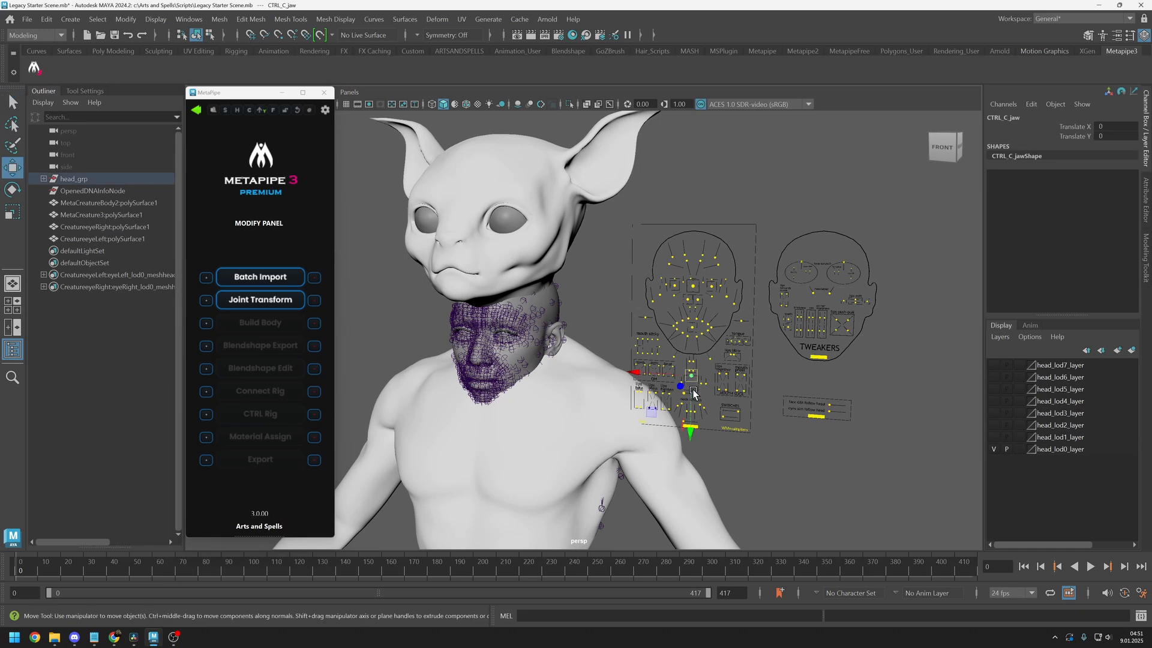
pyautogui.moveTo(653, 412); pyautogui.dragTo(661, 461)
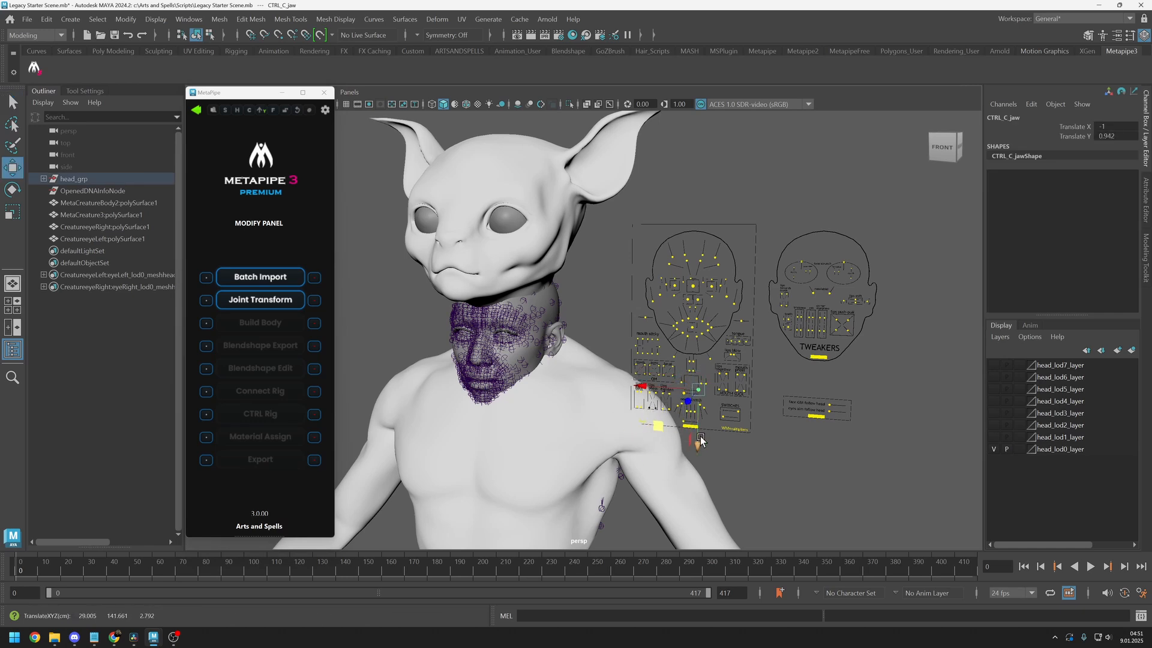
pyautogui.click(798, 483)
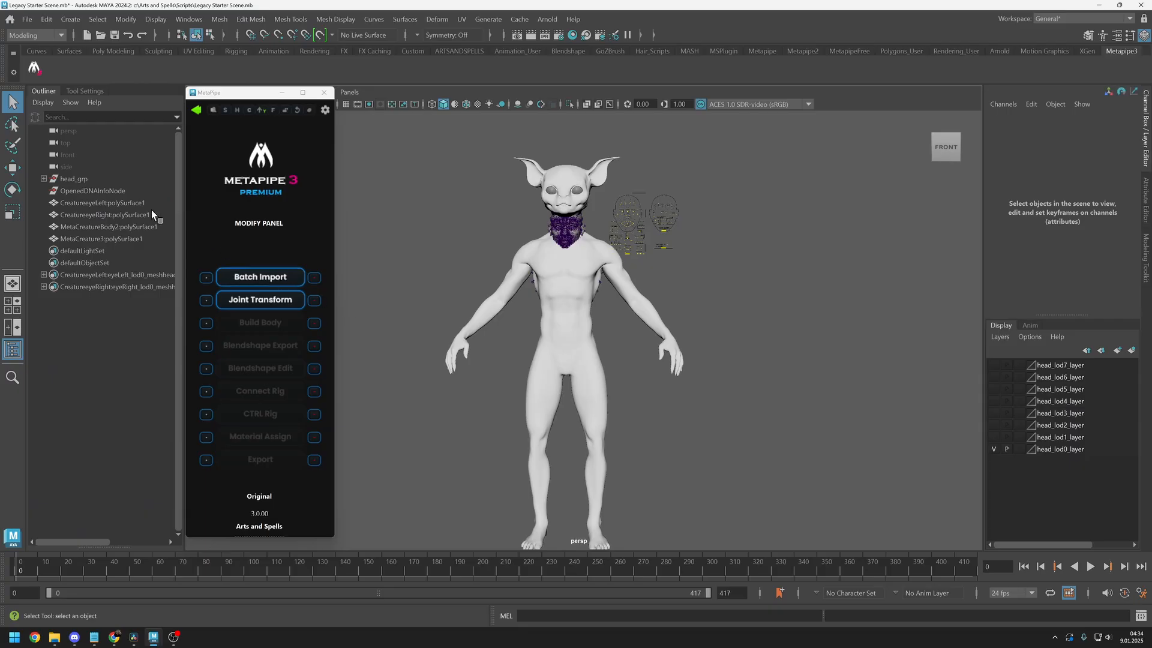
# Select the four imported creature meshes and run MetaPipe's Joint Transform on them
pyautogui.click(138, 204)
pyautogui.keyDown('shift'); pyautogui.click(130, 238); pyautogui.keyUp('shift')
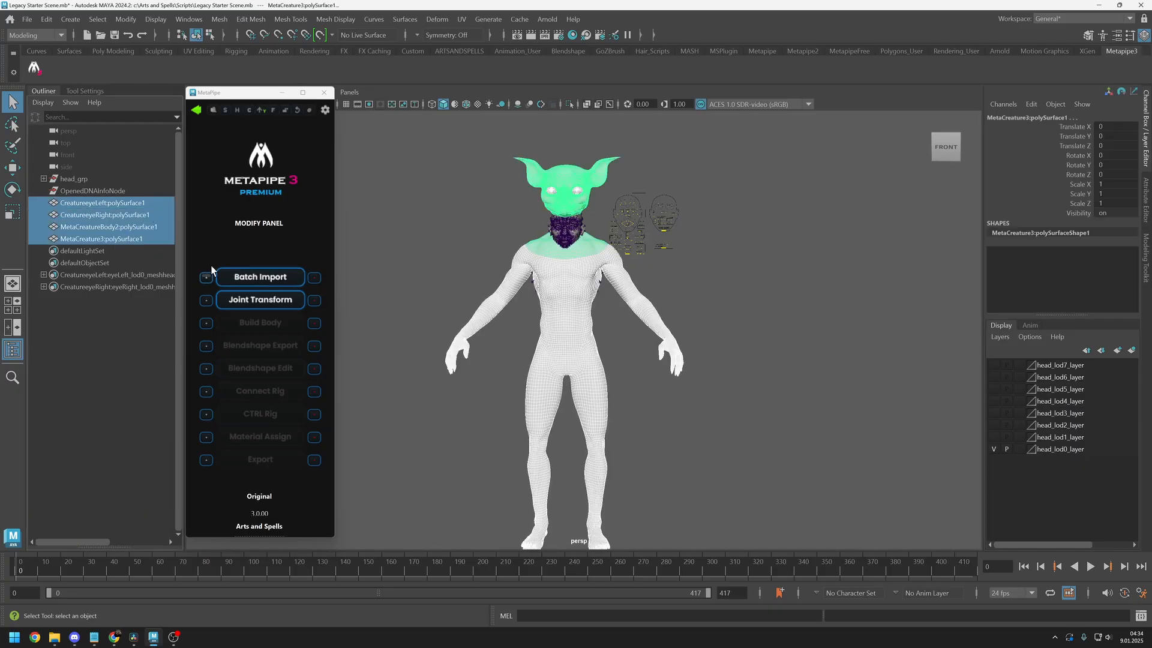
pyautogui.click(266, 300)
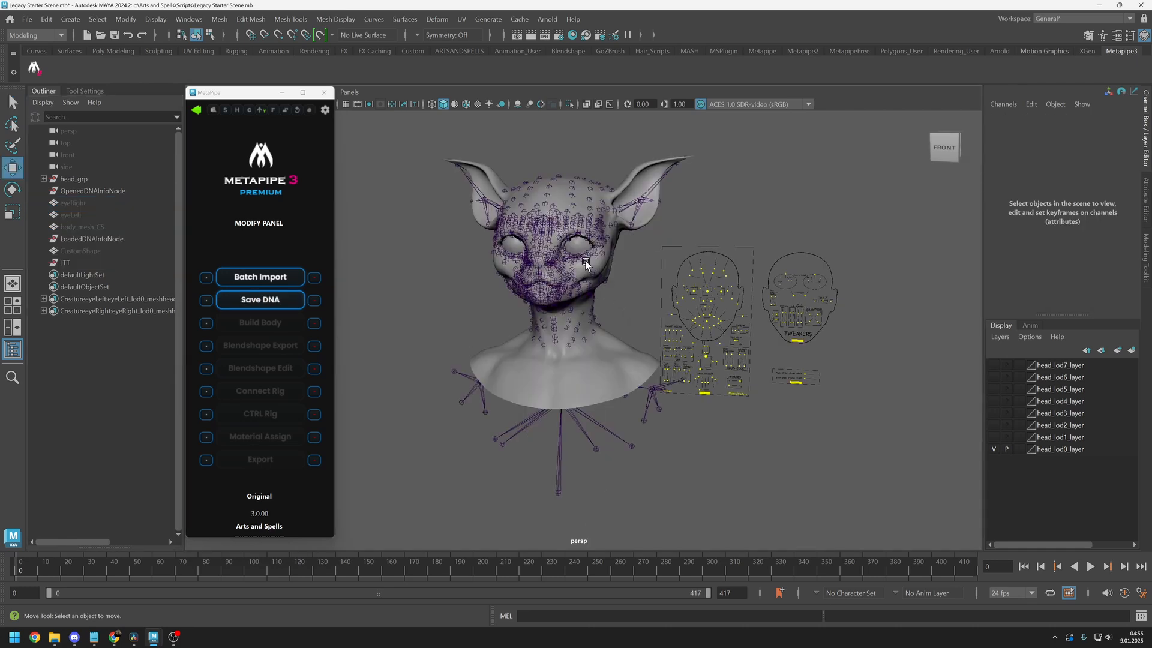
pyautogui.click(587, 264)
pyautogui.moveTo(588, 261); pyautogui.dragTo(632, 311)
pyautogui.hotkey('ctrl', 'z')
# Save the transformed creature head rig as DNA with MetaPipe
pyautogui.click(263, 302)
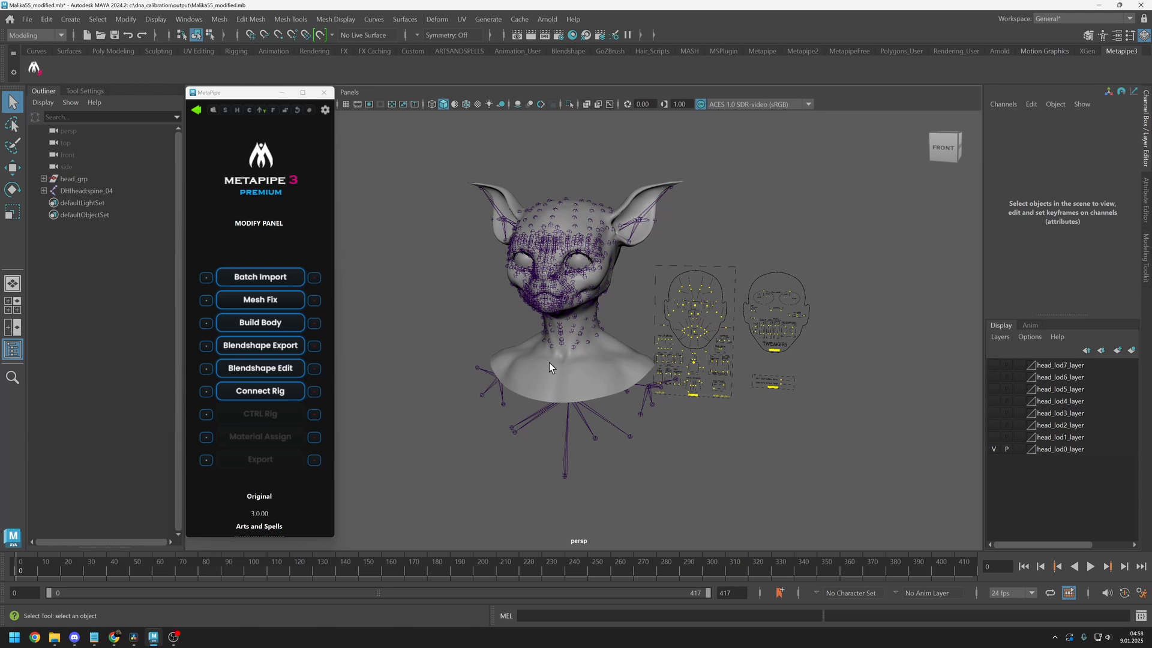
# Move the CTRL_C_jaw control to test the jaw deformation of the modified creature head, and deselect it
pyautogui.press('w')
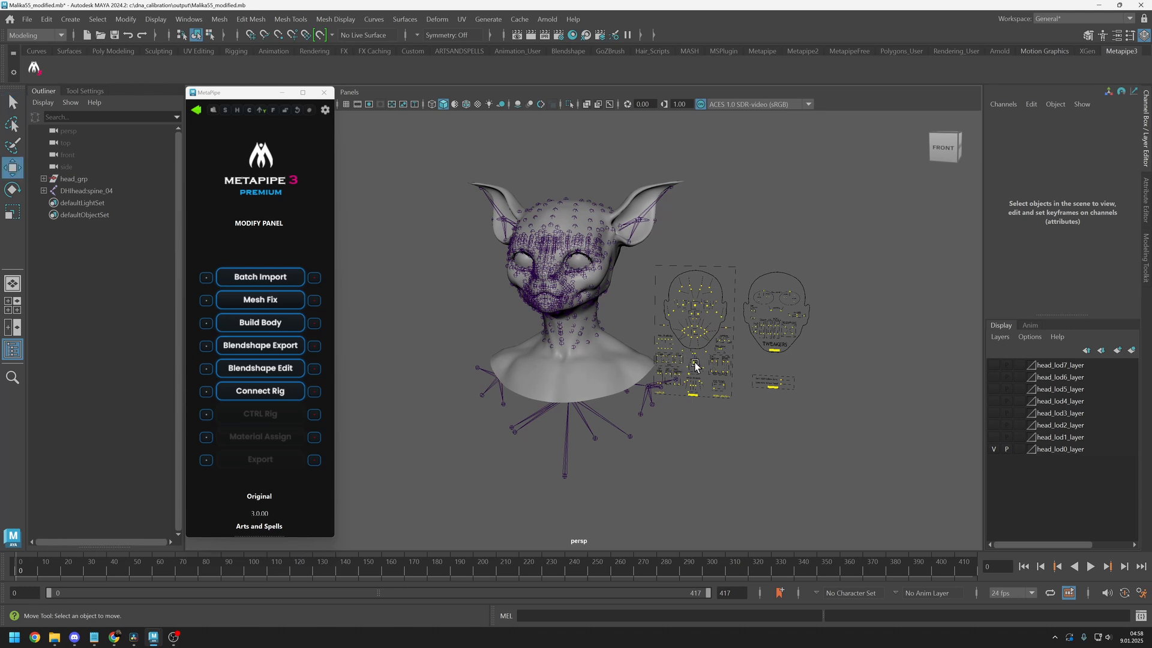
pyautogui.moveTo(695, 366); pyautogui.dragTo(627, 437)
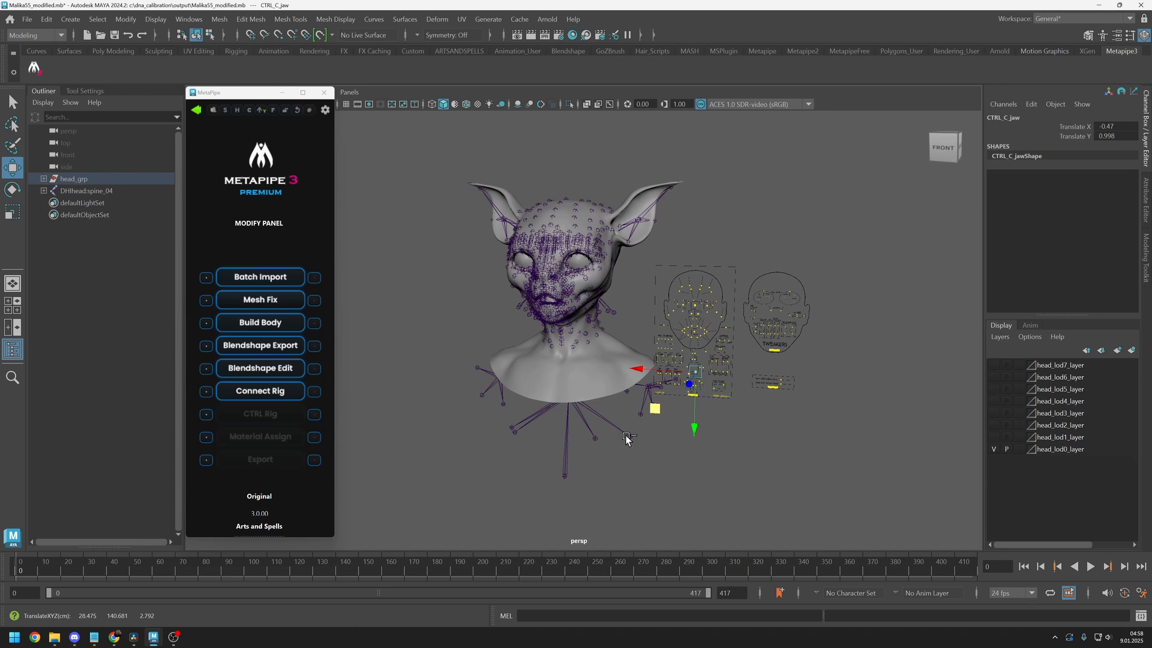
pyautogui.click(522, 483)
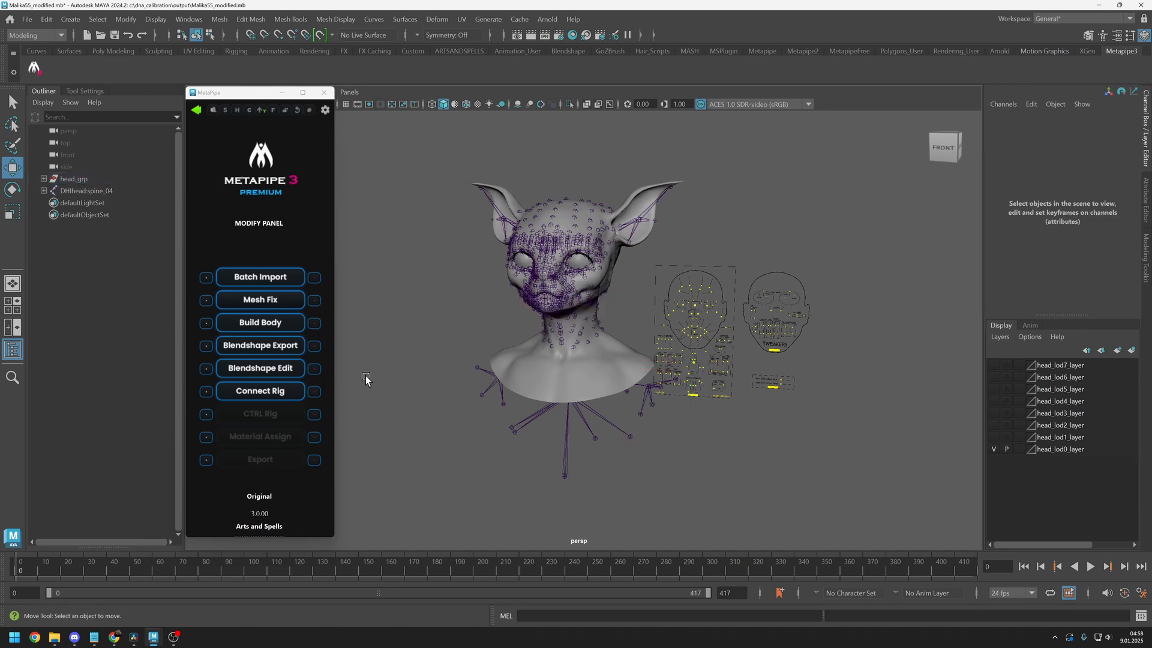
# Build the creature's body with MetaPipe and frame the whole character
pyautogui.click(279, 324)
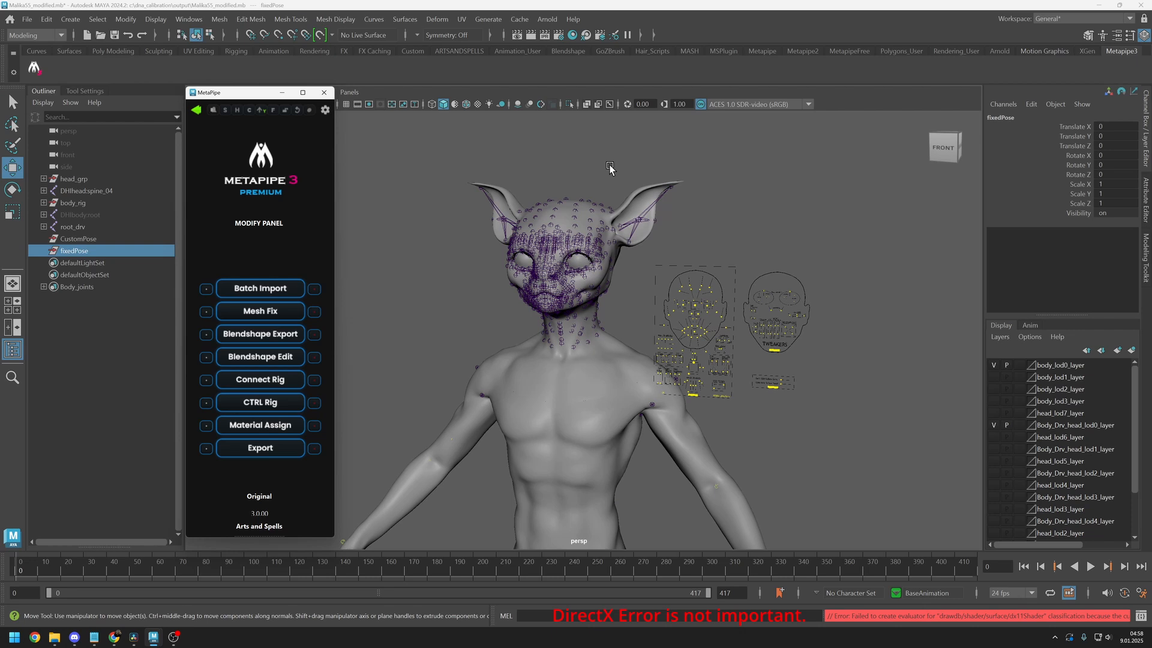
pyautogui.click(610, 137)
pyautogui.press('a')
# Show the joints through the mesh, test-rotate the upperarm_l_drv joint, undo the rotation and hide the joints again
pyautogui.click(610, 105)
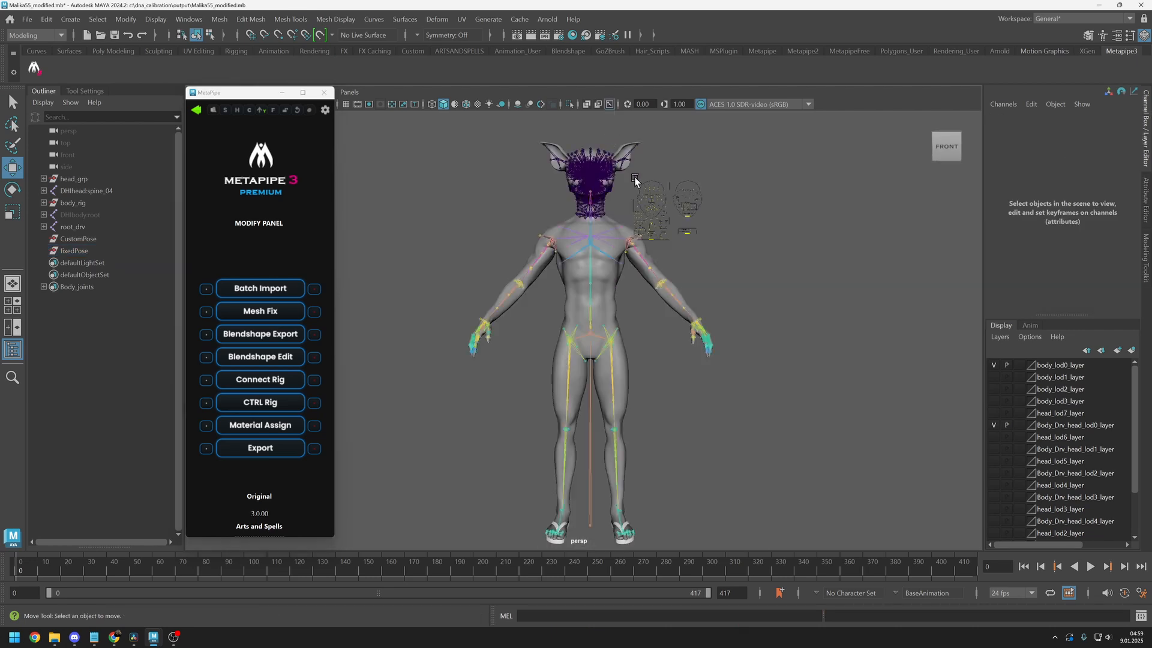
pyautogui.click(644, 261)
pyautogui.press('e')
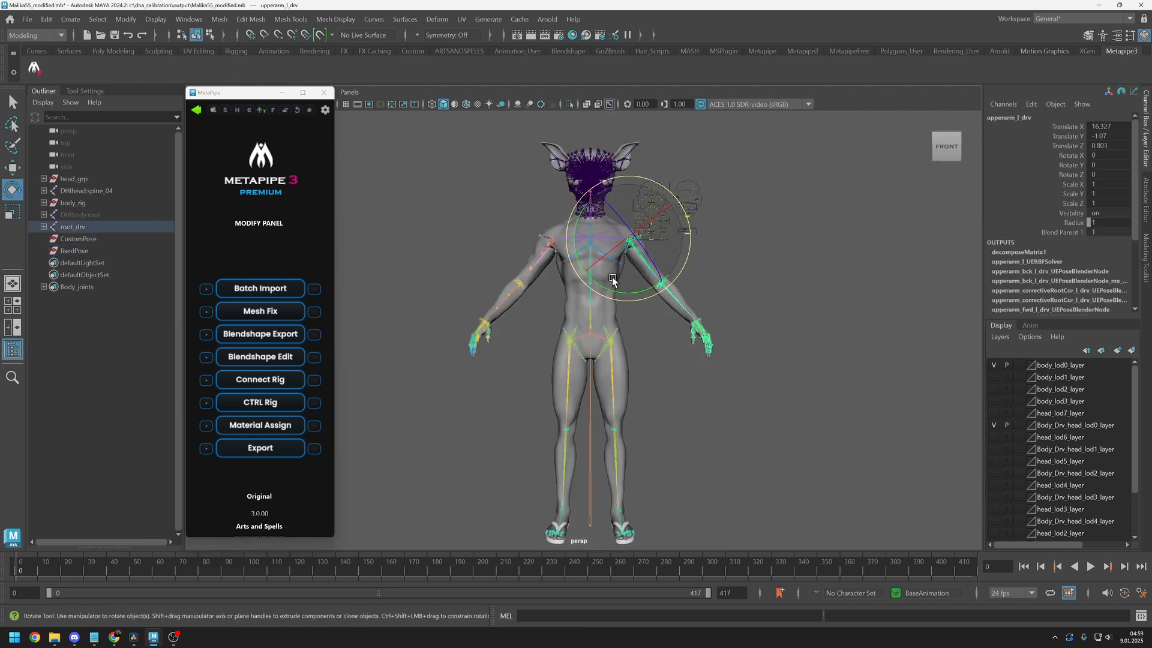
pyautogui.moveTo(604, 284); pyautogui.dragTo(697, 273)
pyautogui.hotkey('ctrl', 'z')
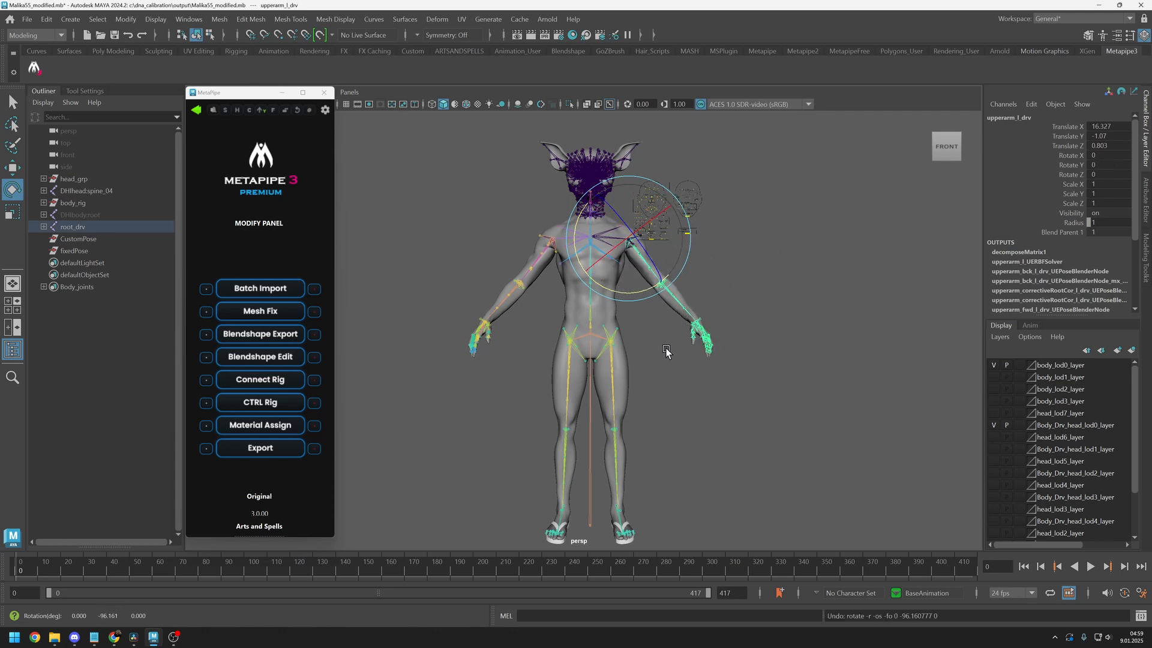
pyautogui.click(663, 389)
pyautogui.press('w')
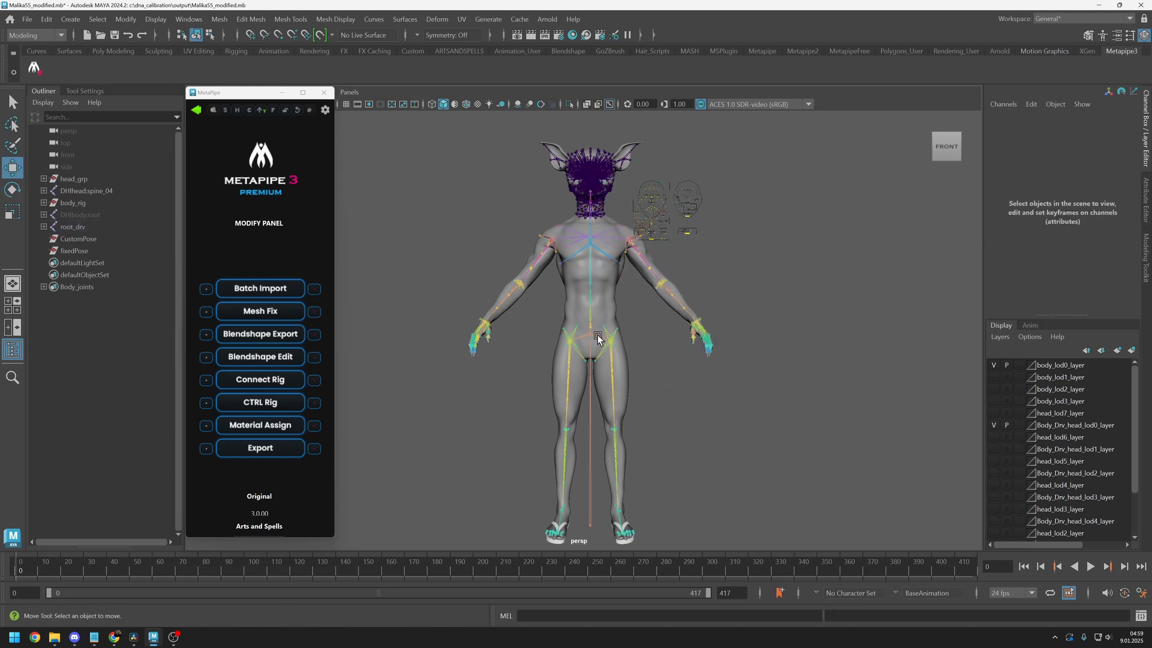
pyautogui.press('F8')
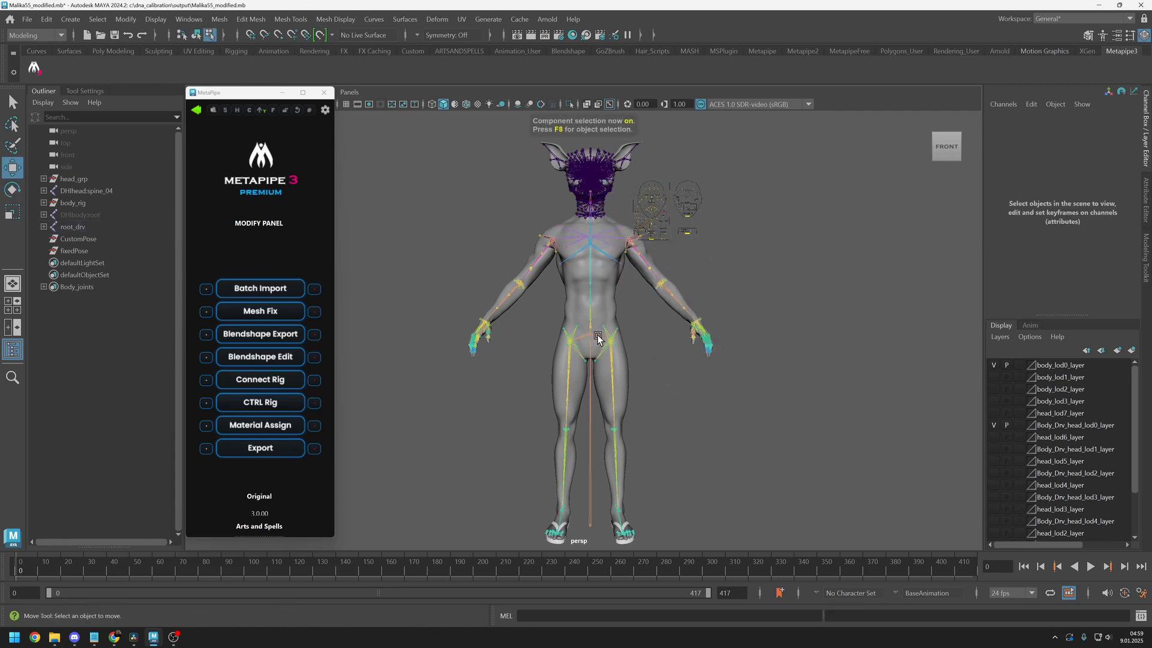
pyautogui.click(609, 104)
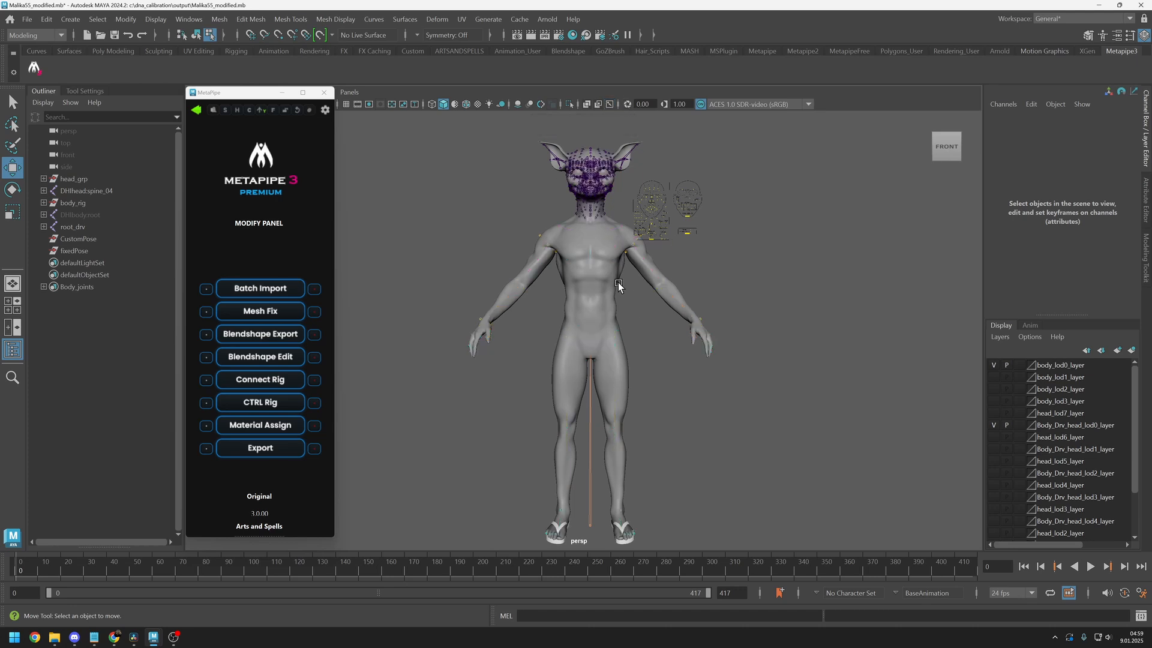
# Return to object selection, select head_lod0_mesh and start the Paint Vertex Color Tool on it
pyautogui.keyDown('alt'); pyautogui.moveTo(617, 288); pyautogui.dragTo(599, 295); pyautogui.keyUp('alt')
pyautogui.keyDown('alt'); pyautogui.moveTo(599, 297); pyautogui.dragTo(567, 333, button='right'); pyautogui.keyUp('alt')
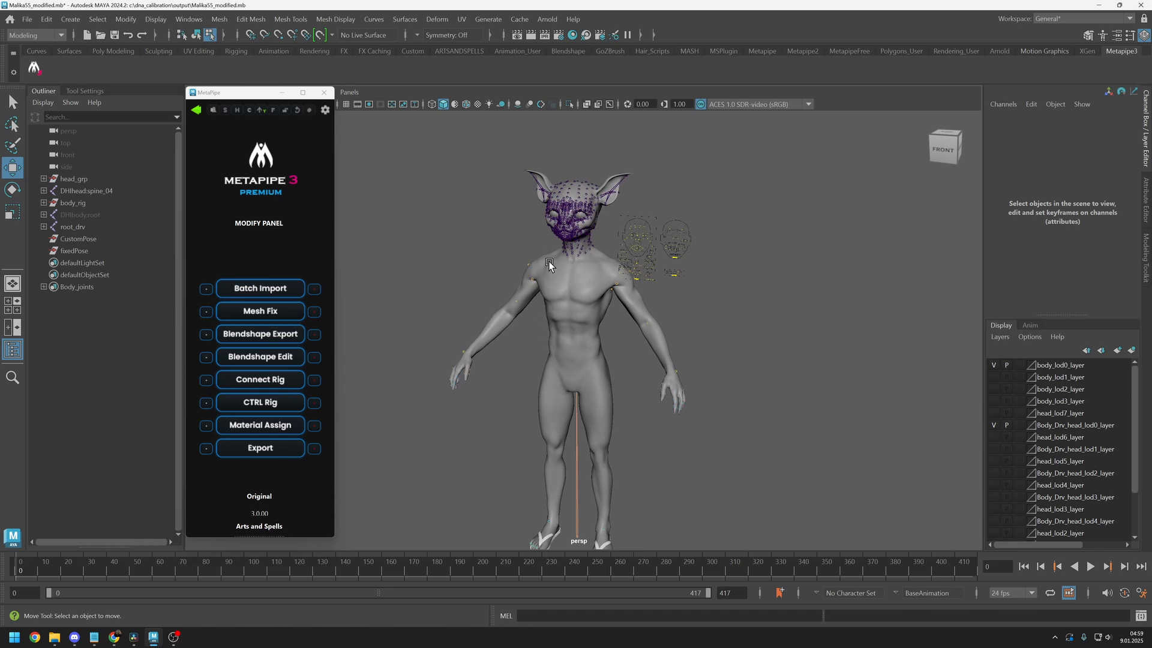
pyautogui.press('F8')
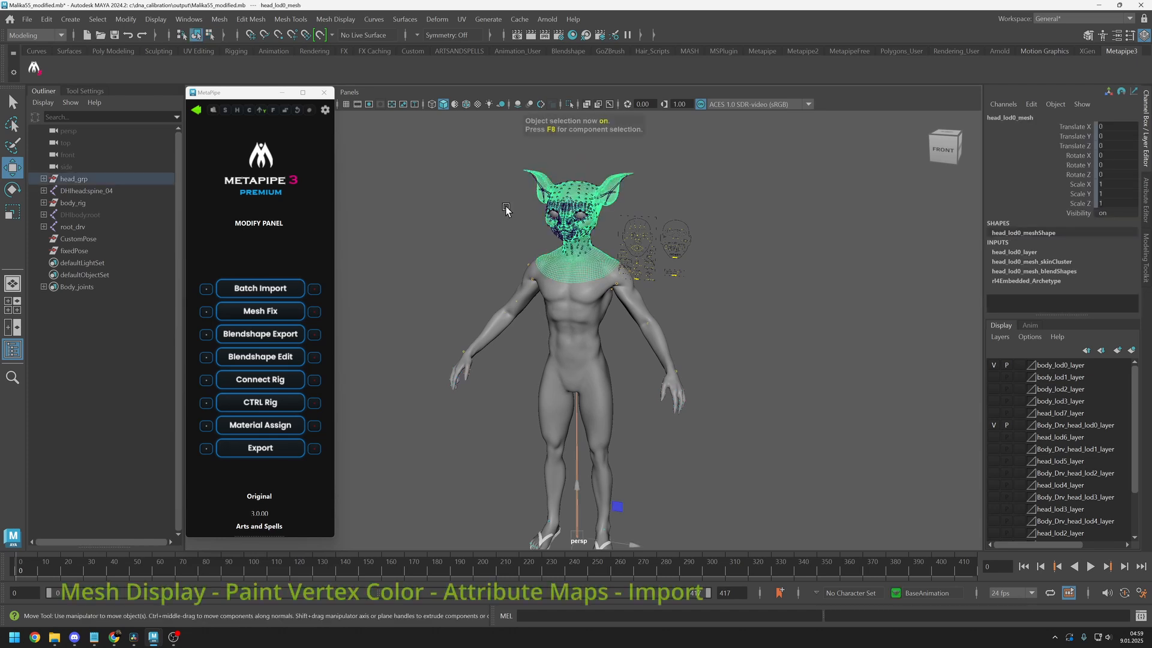
pyautogui.click(335, 19)
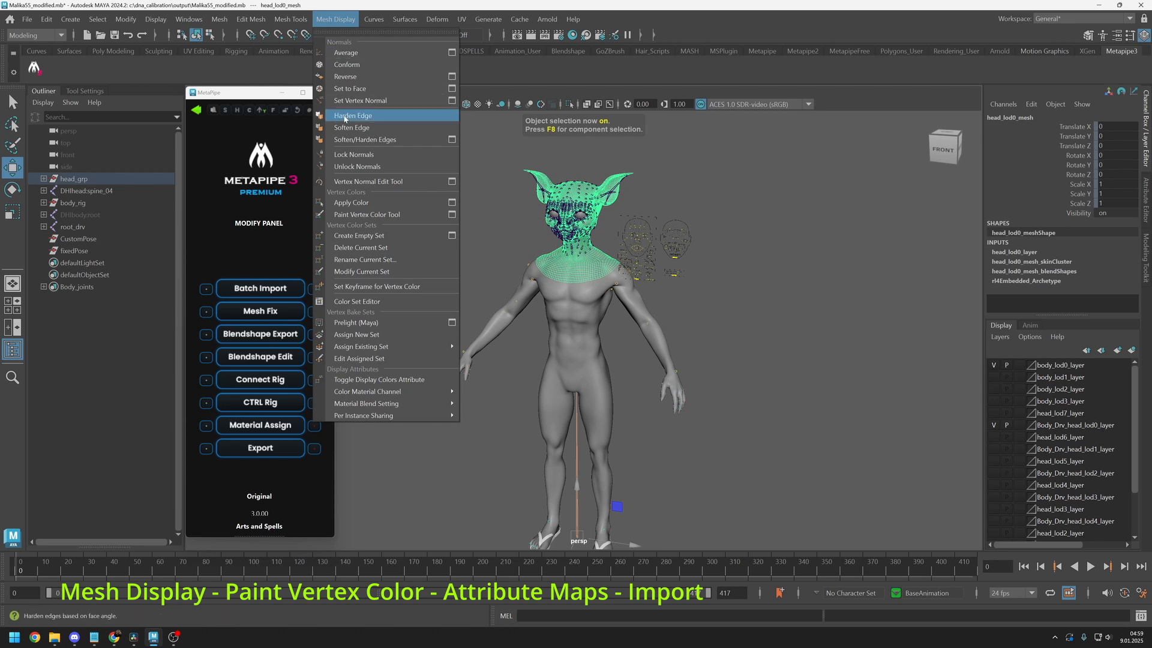
pyautogui.click(399, 215)
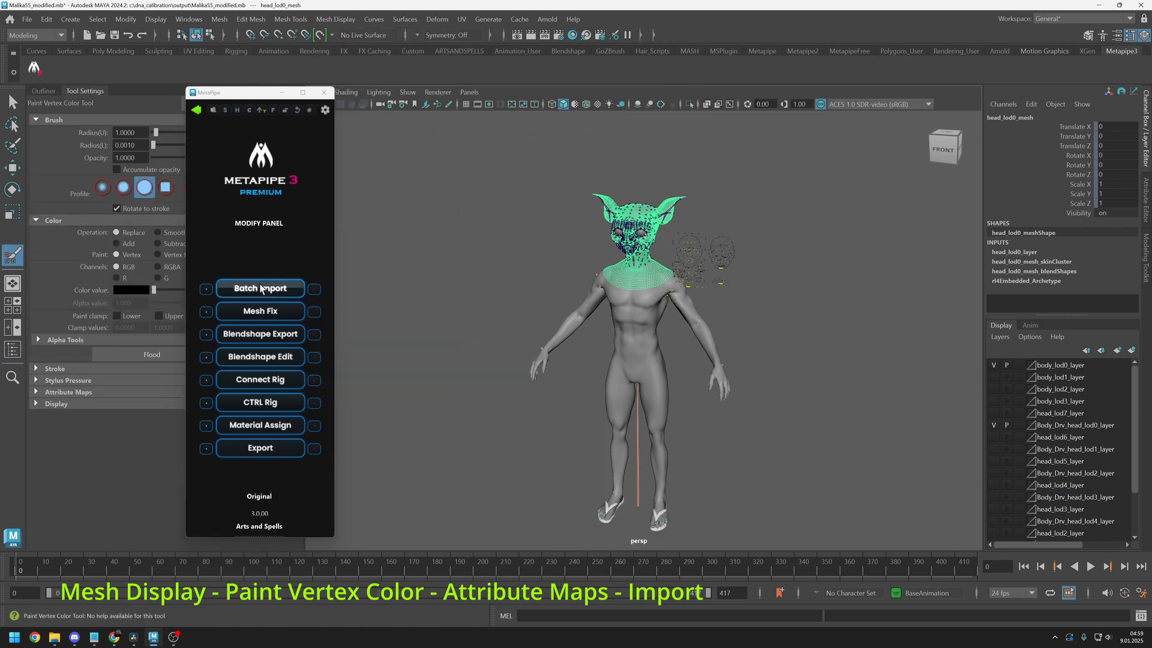
# Import vtxColor.jpg from C:\dna_calibration\data as the head's vertex color attribute map, and leave the paint tool
pyautogui.click(36, 391)
pyautogui.click(39, 405)
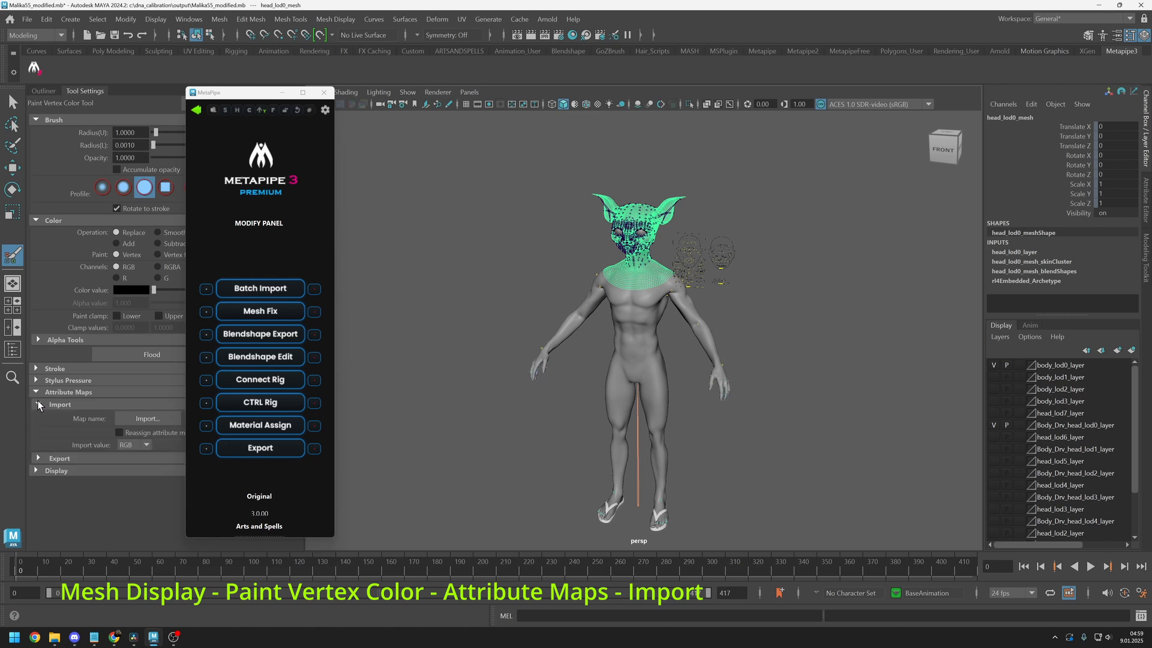
pyautogui.click(136, 419)
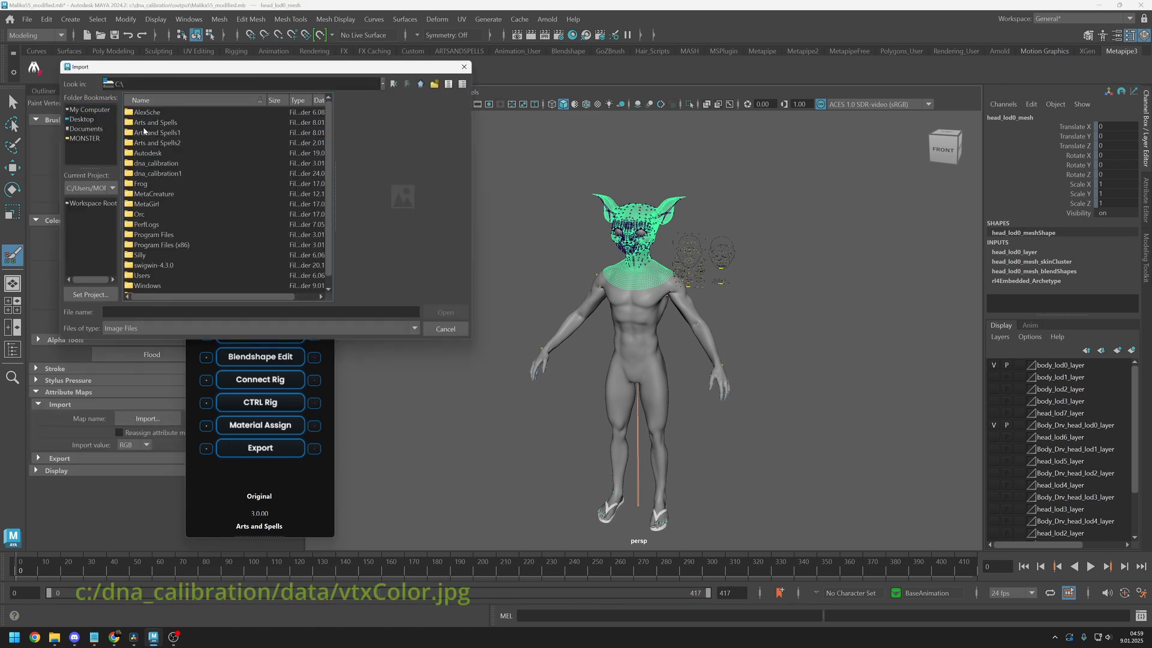
pyautogui.doubleClick(151, 164)
pyautogui.doubleClick(147, 133)
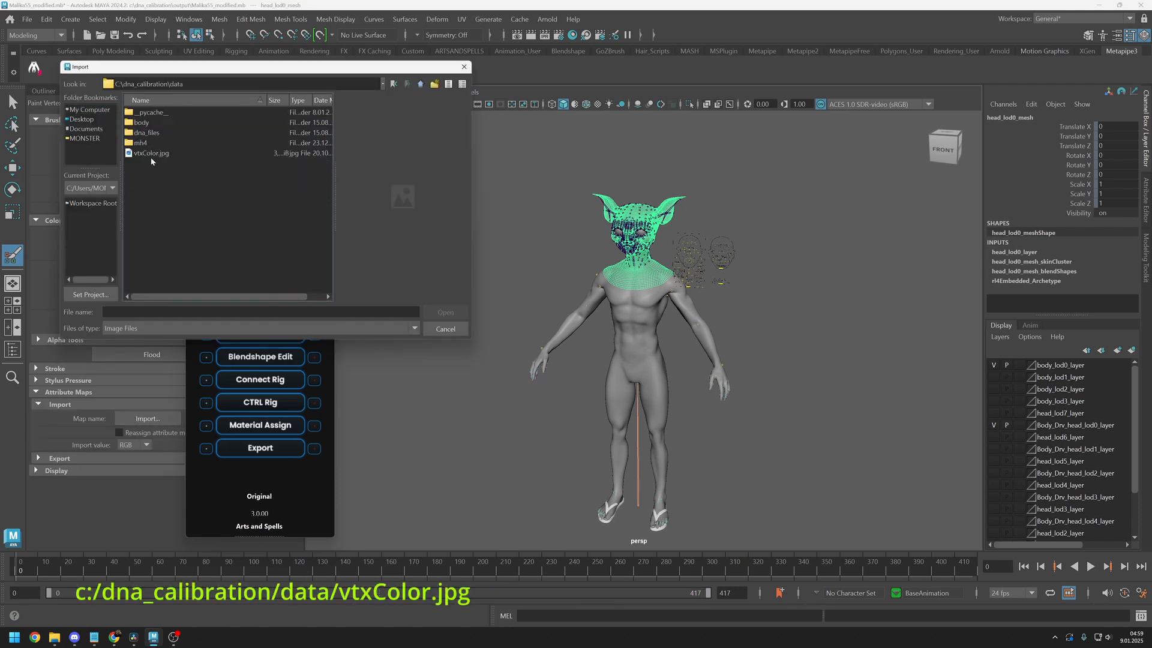
pyautogui.click(152, 154)
pyautogui.click(445, 312)
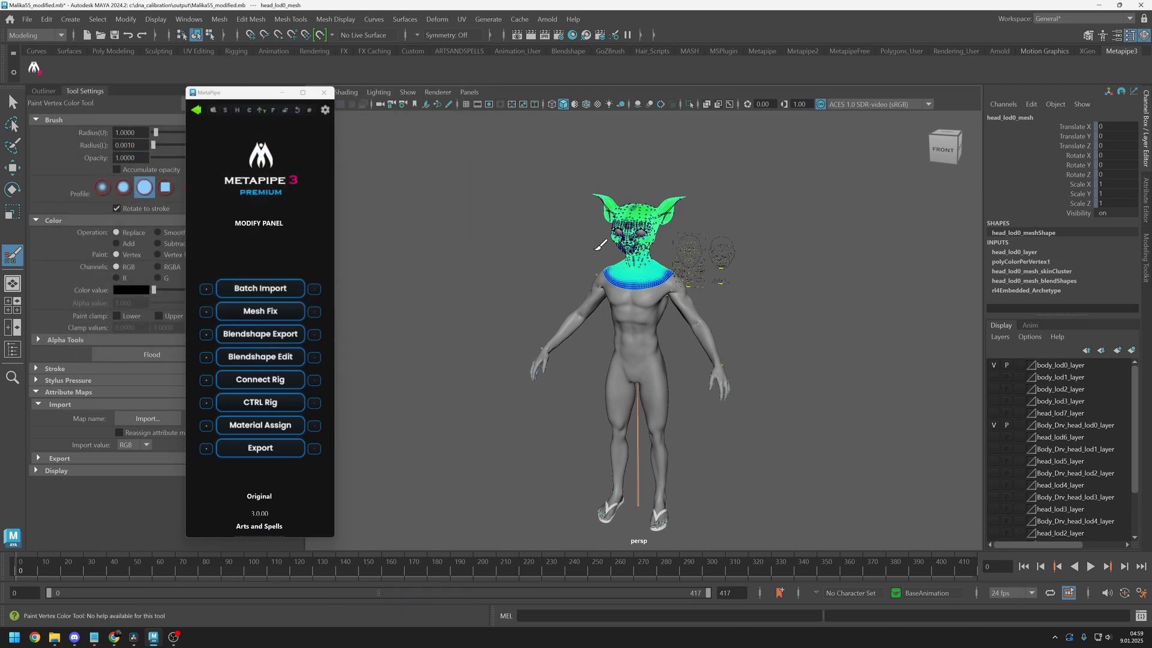
pyautogui.press('w')
pyautogui.click(538, 285)
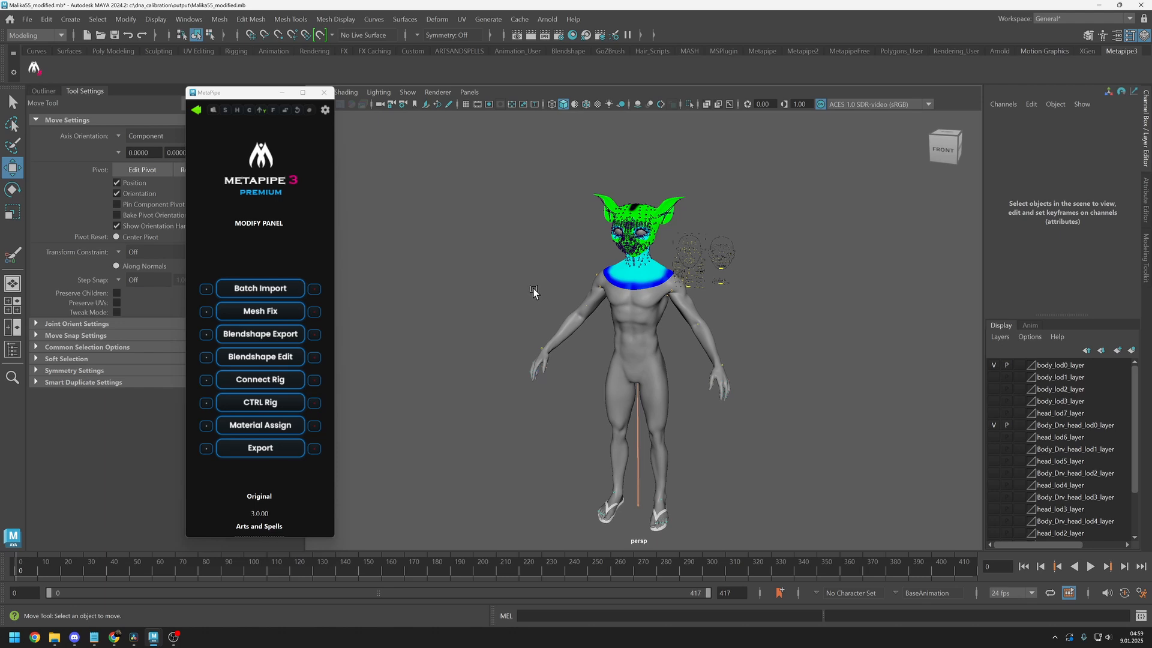
# Limit MetaPipe's export settings to the head, teeth, left eye, right eye and body lod0 meshes
pyautogui.click(206, 453)
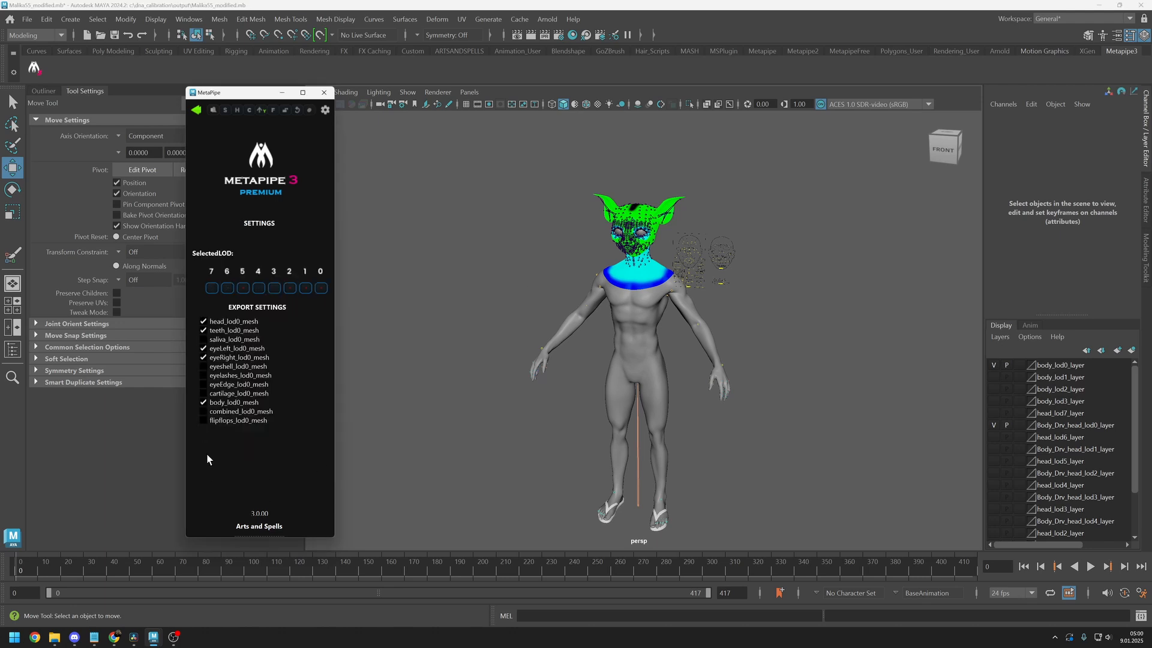
pyautogui.click(204, 420)
pyautogui.click(203, 412)
pyautogui.click(196, 111)
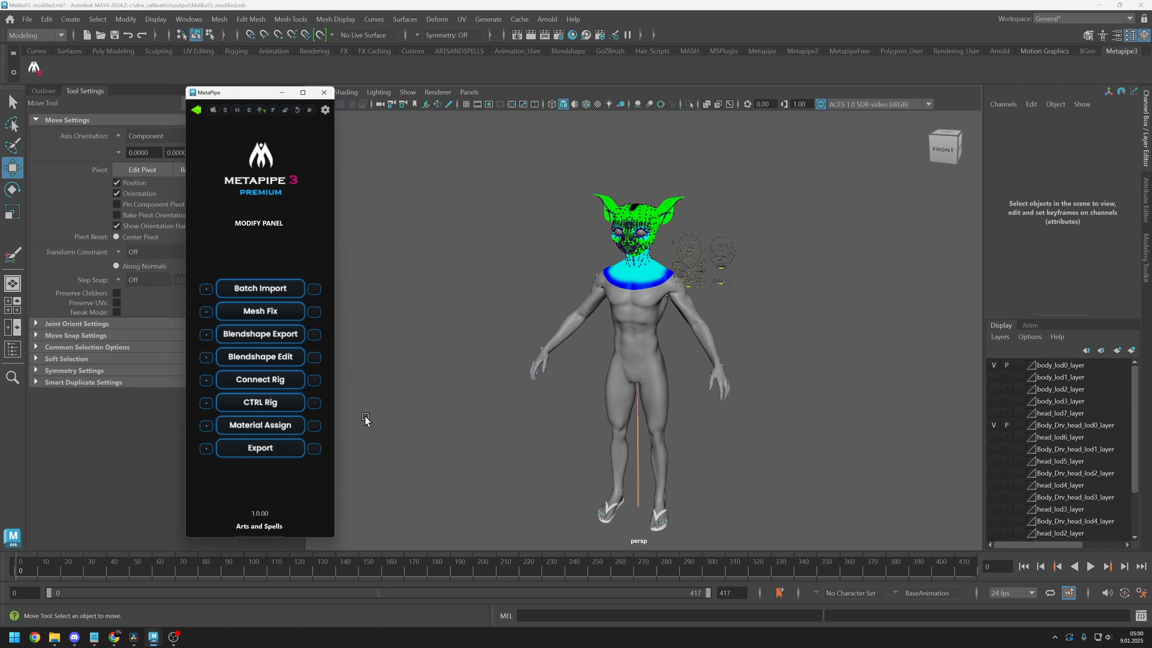
# Run MetaPipe's Material Assign on the character and clear the selection
pyautogui.moveTo(364, 415); pyautogui.dragTo(377, 438)
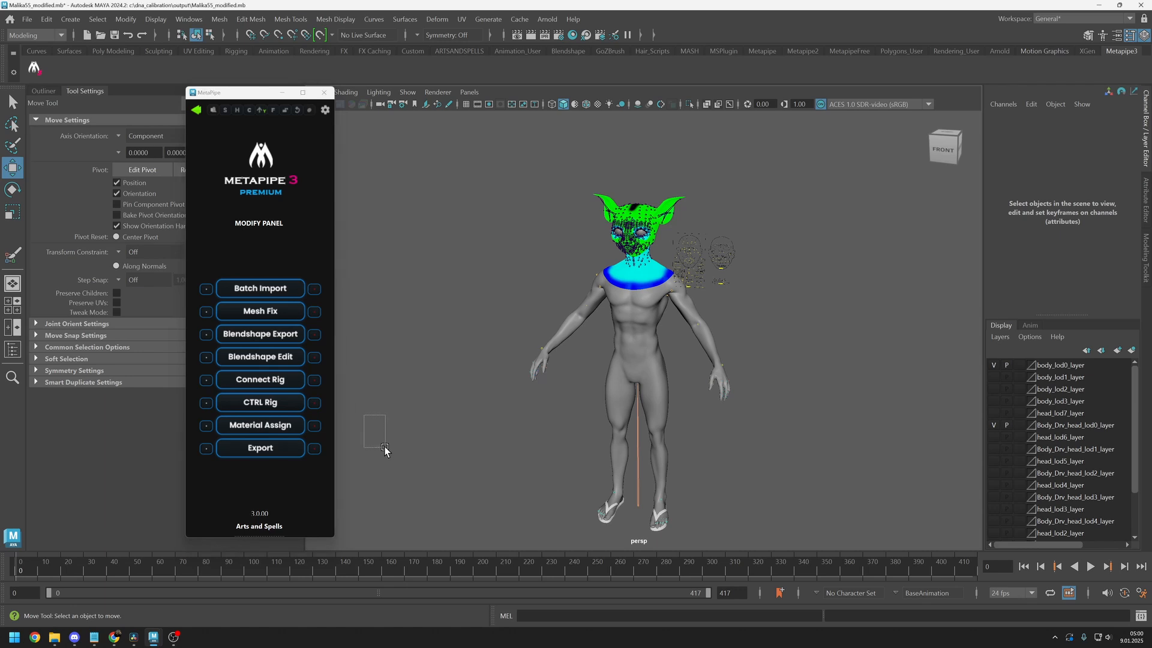
pyautogui.click(278, 426)
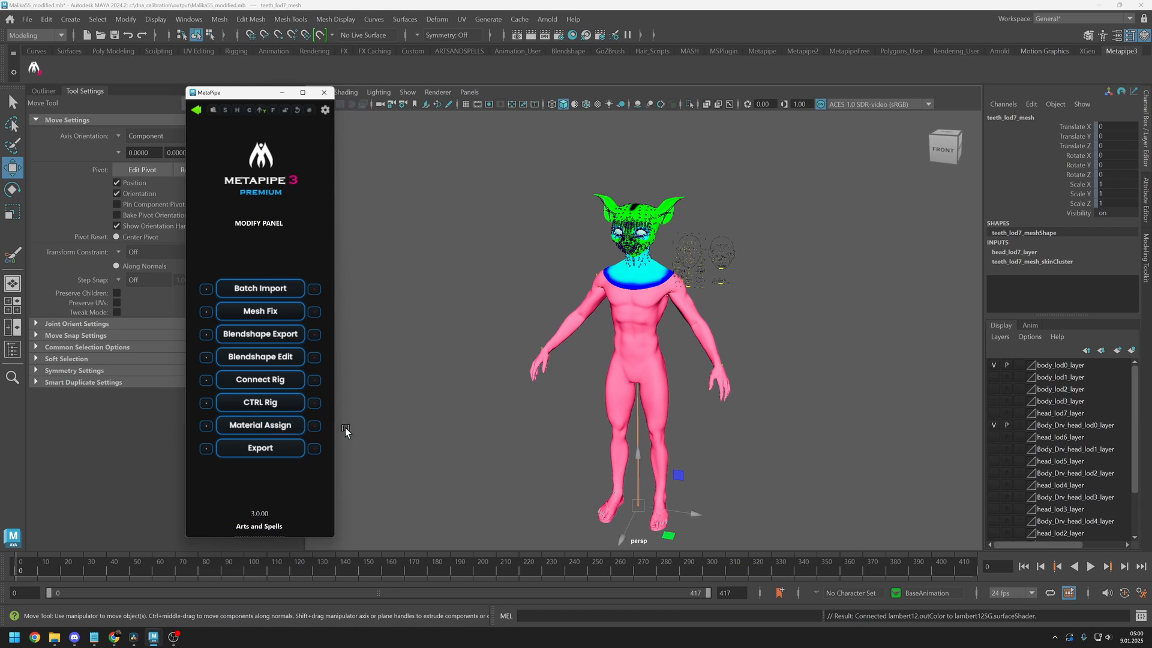
pyautogui.click(383, 439)
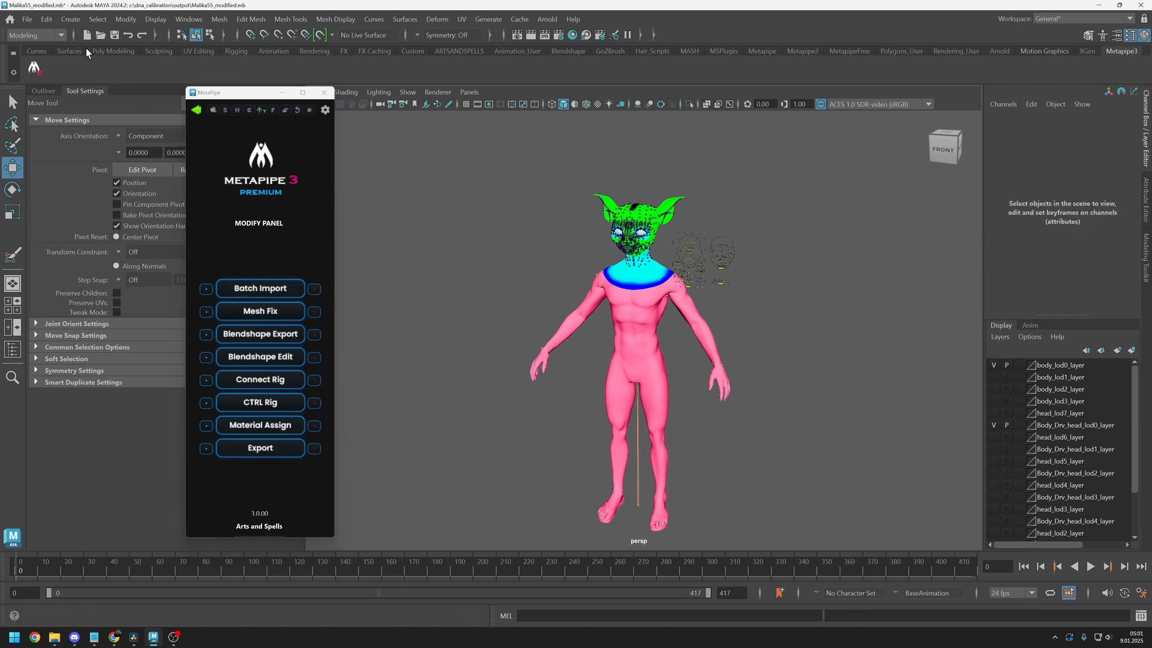
# In the Export Selection FBX options, enable Tangents and Binormals and Preserve Instances, with Smooth Mesh off
pyautogui.click(30, 20)
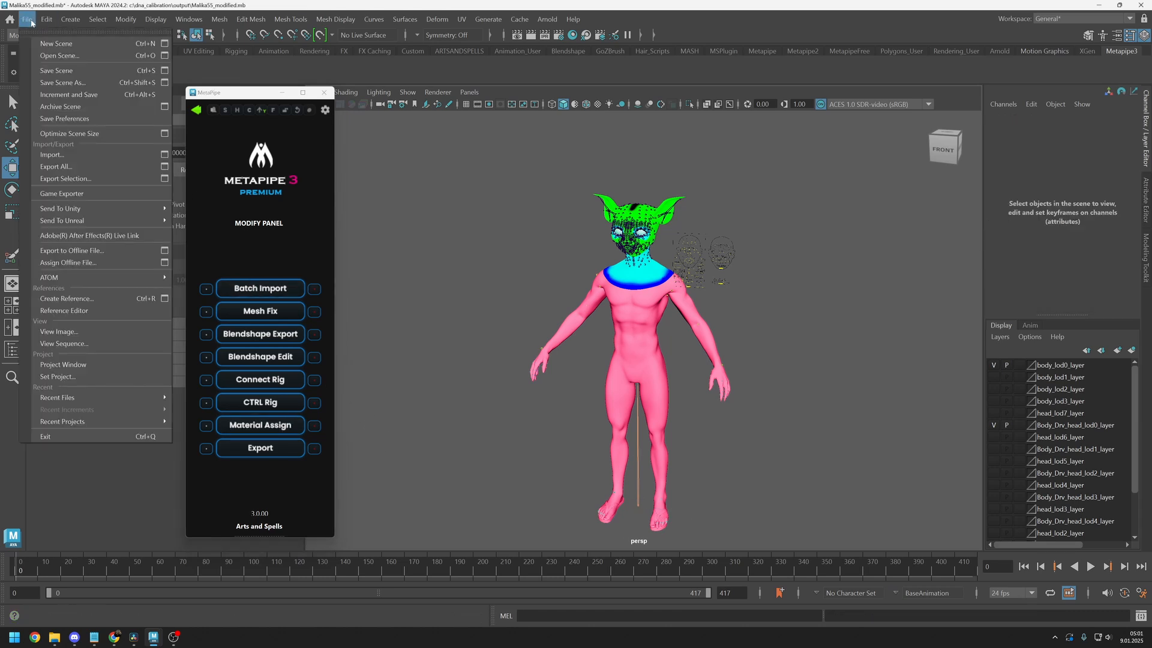
pyautogui.click(162, 179)
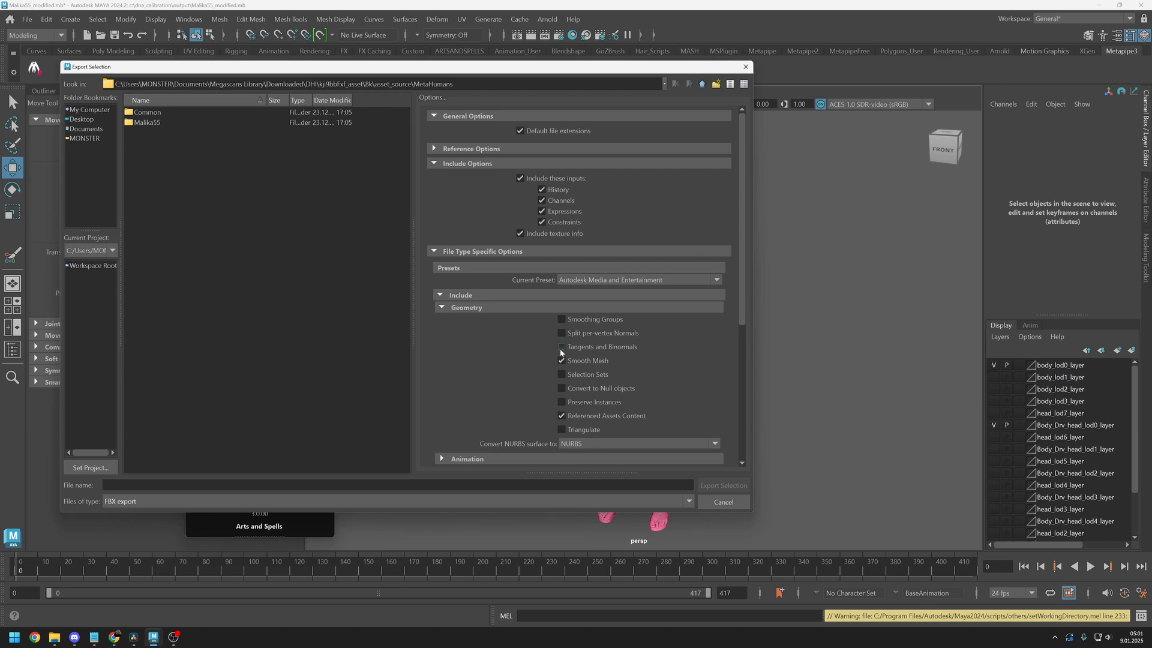
pyautogui.click(562, 347)
pyautogui.scroll(-5, 744, 304)
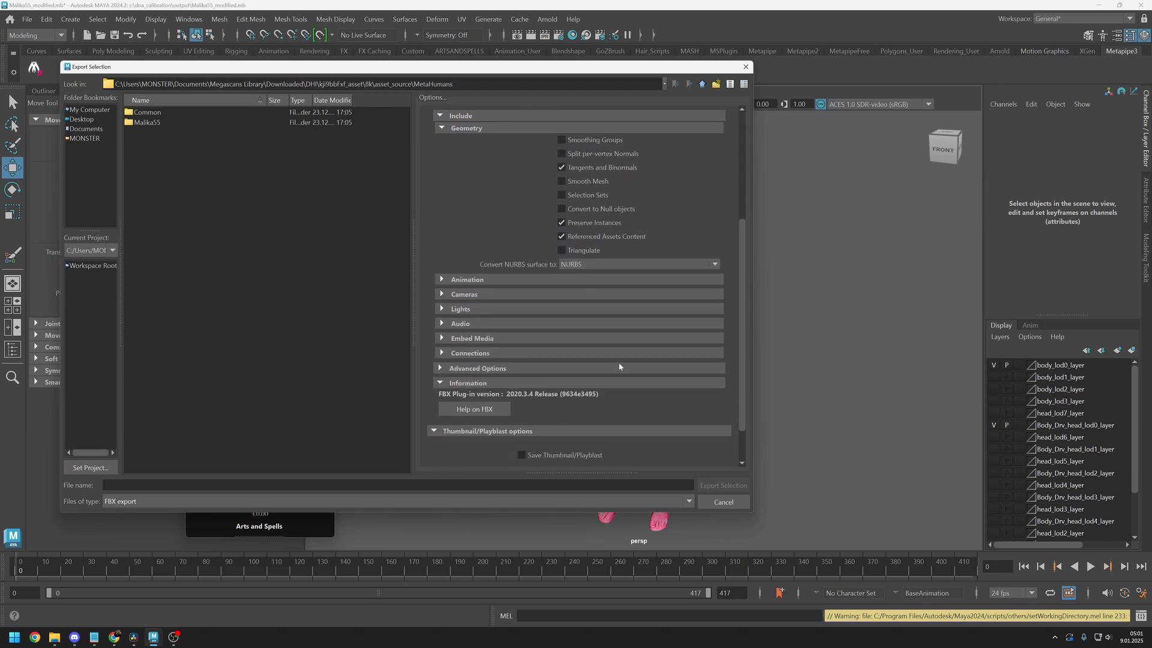
# Examine the FBX export options for animation, cameras, lights, audio, embedded media and connections
pyautogui.click(442, 279)
pyautogui.moveTo(741, 279); pyautogui.dragTo(742, 420)
pyautogui.click(456, 291)
pyautogui.click(459, 318)
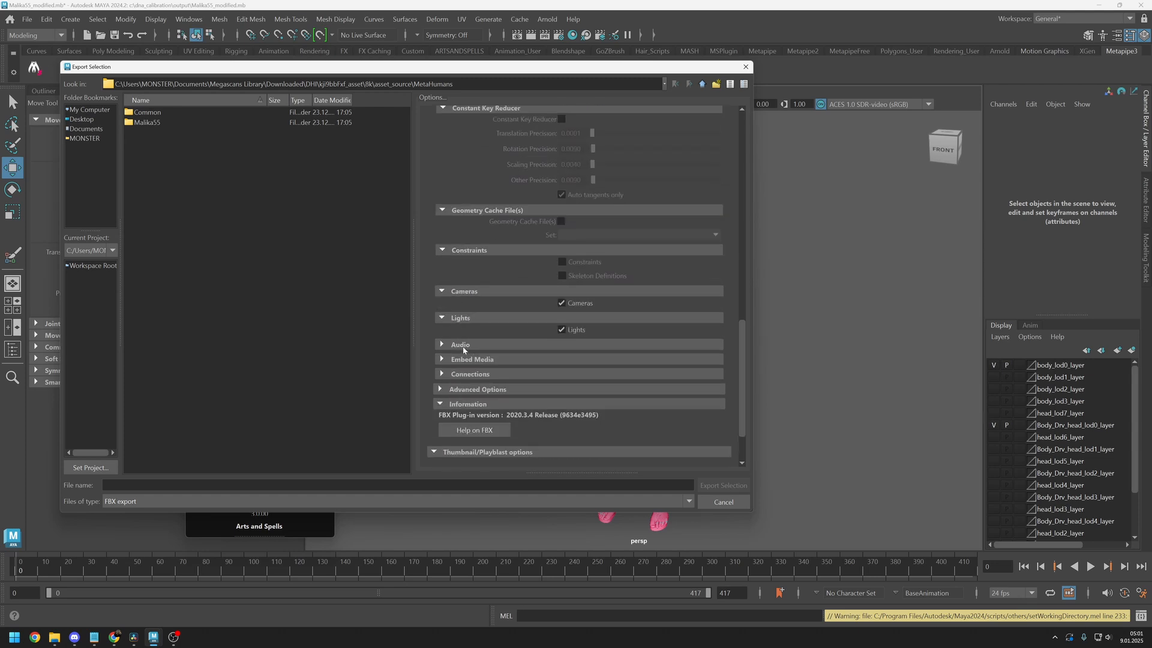
pyautogui.click(462, 344)
pyautogui.click(465, 370)
pyautogui.click(471, 397)
# Examine the advanced FBX options for units, axis conversion, UI and file format, and close the dialog without exporting
pyautogui.scroll(-1, 472, 402)
pyautogui.click(471, 419)
pyautogui.scroll(-2, 456, 384)
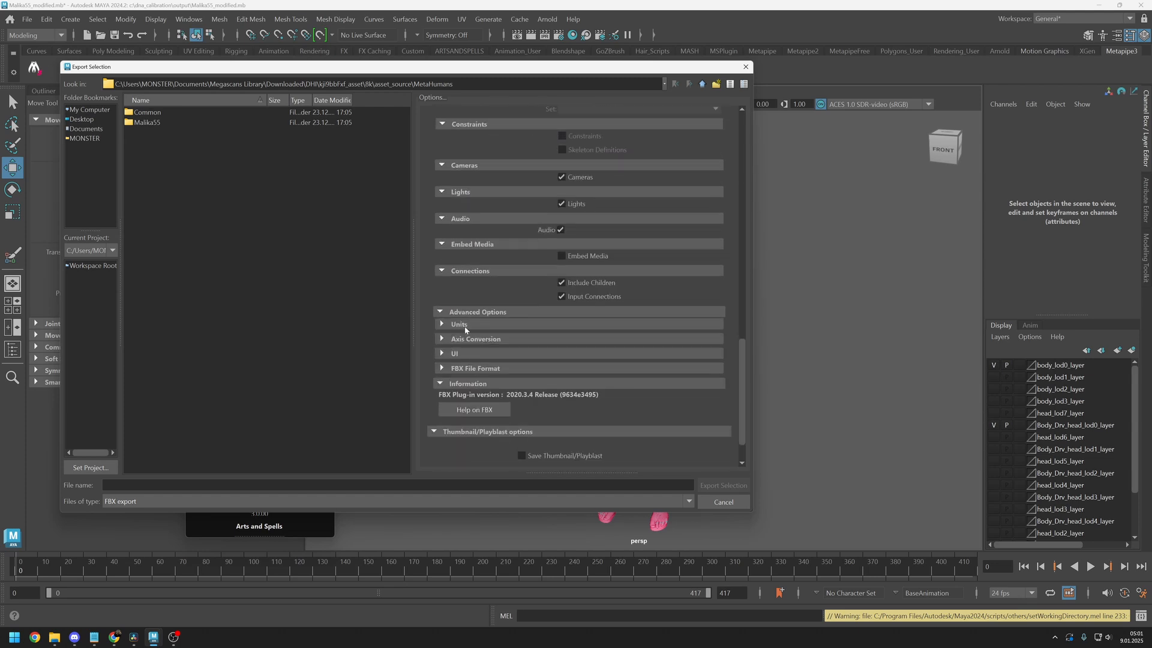
pyautogui.click(459, 331)
pyautogui.click(471, 378)
pyautogui.click(472, 405)
pyautogui.click(477, 445)
pyautogui.scroll(-2, 476, 445)
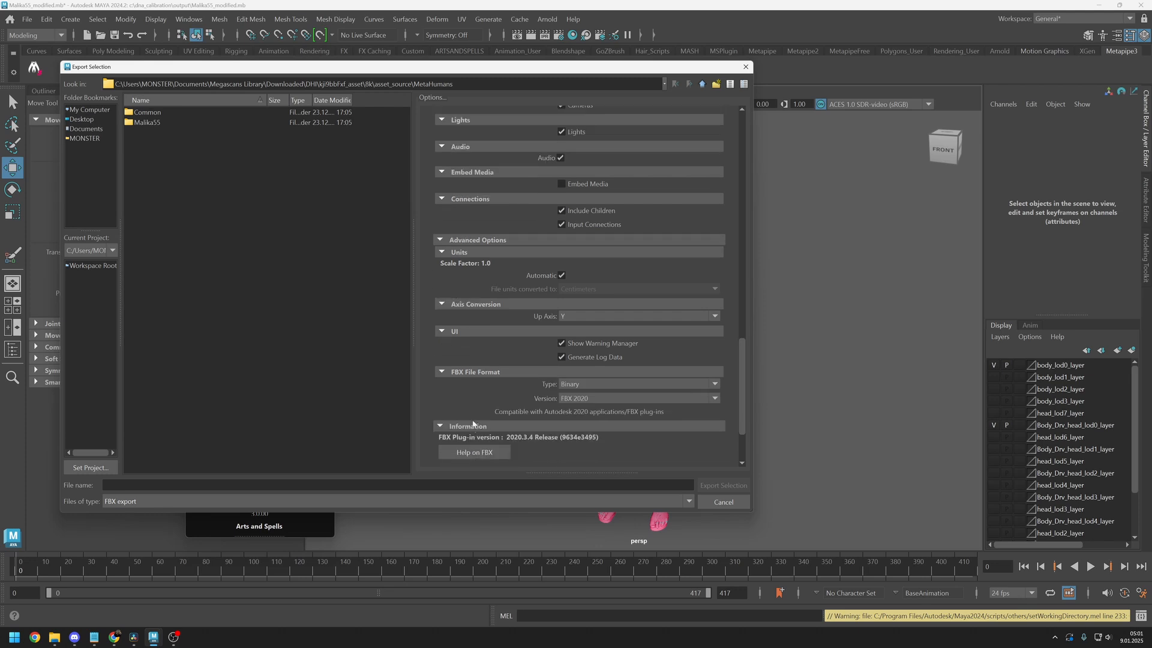
pyautogui.scroll(-1, 582, 435)
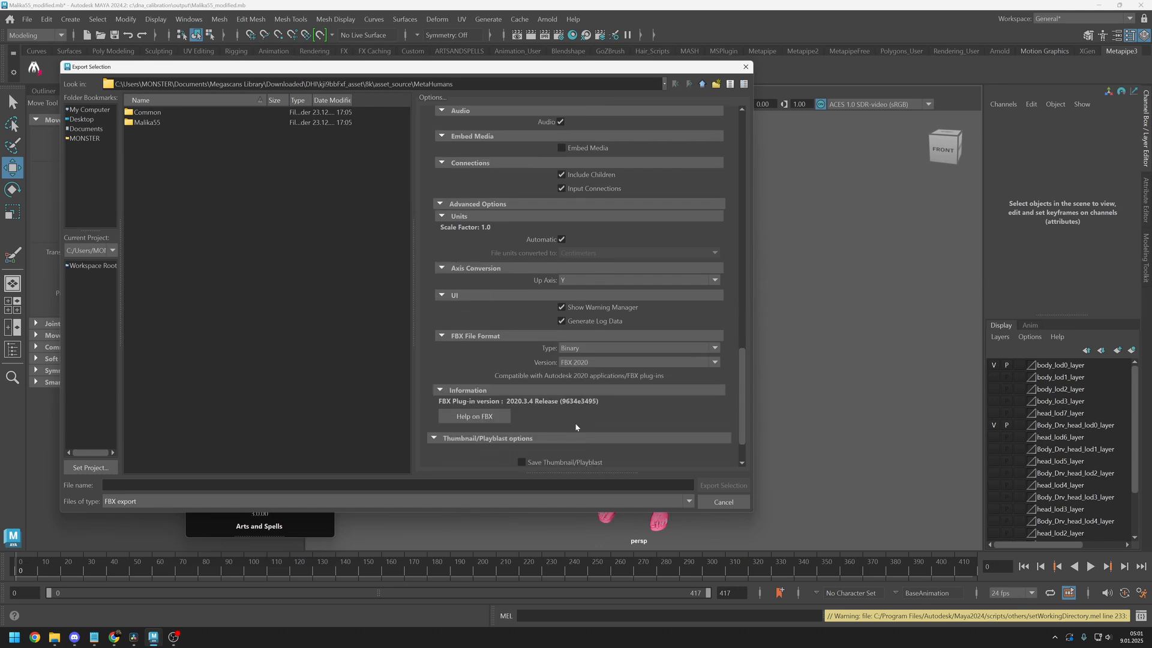
pyautogui.click(723, 502)
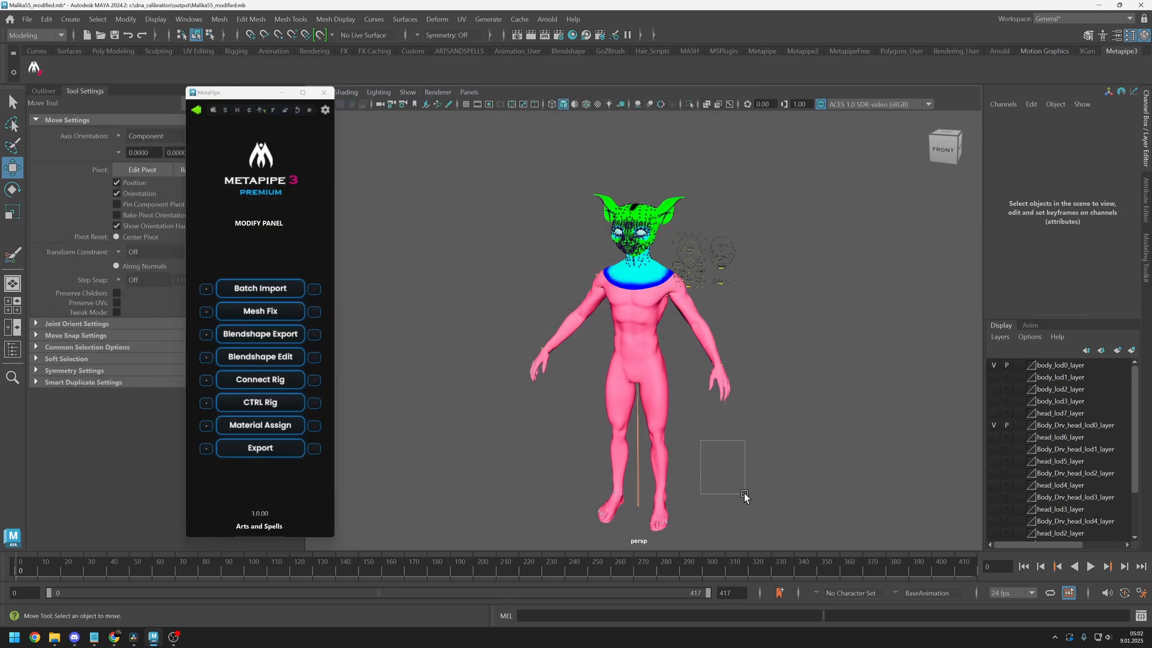
# Export the finished creature character with MetaPipe
pyautogui.click(260, 445)
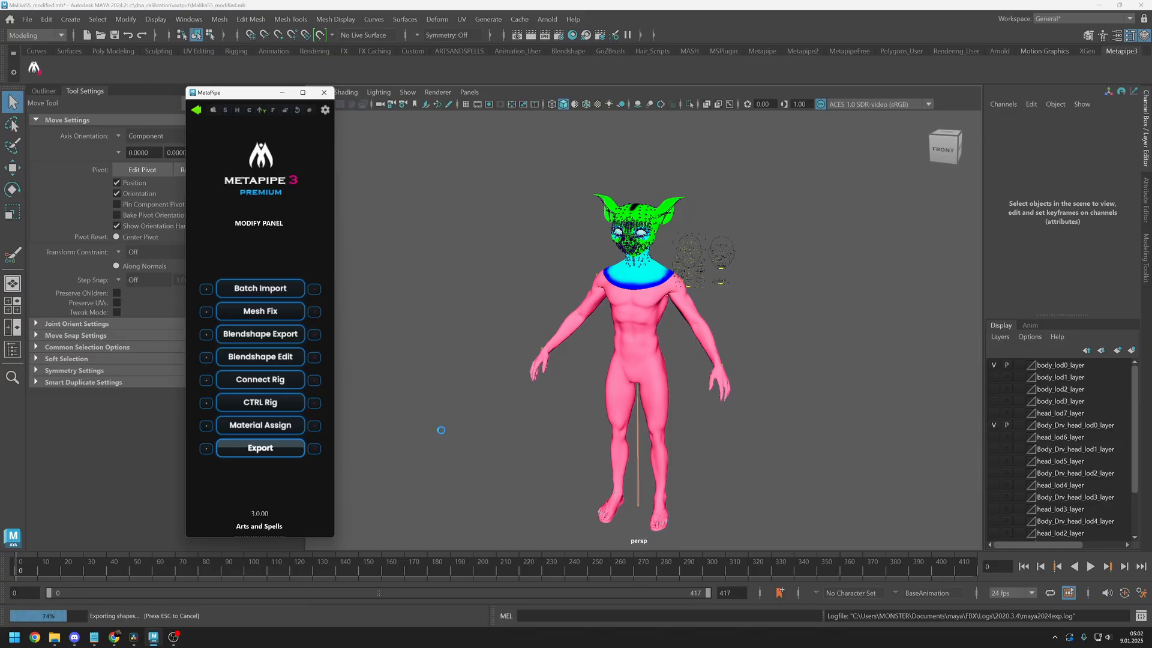